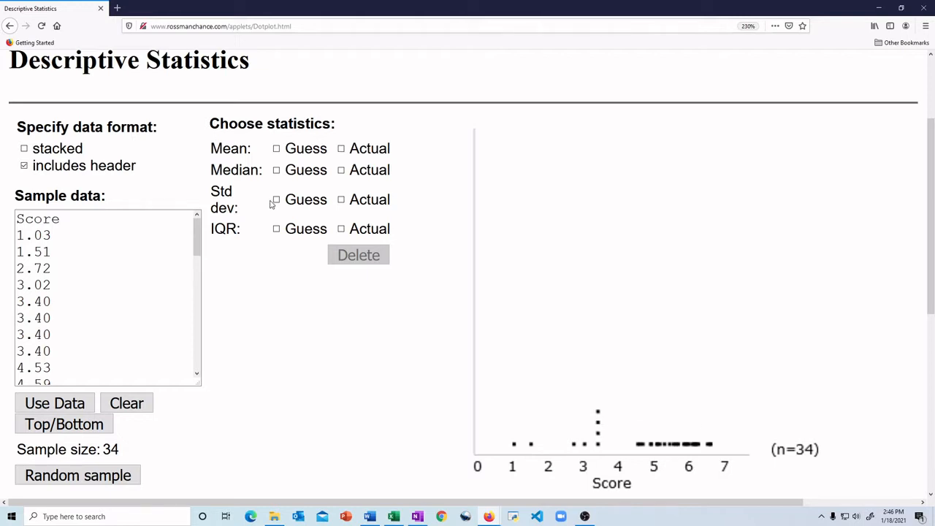
# Clear the applet's default sample data and switch to the Survey Results FaSp2020 Combined workbook in Excel.
pyautogui.click(124, 407)
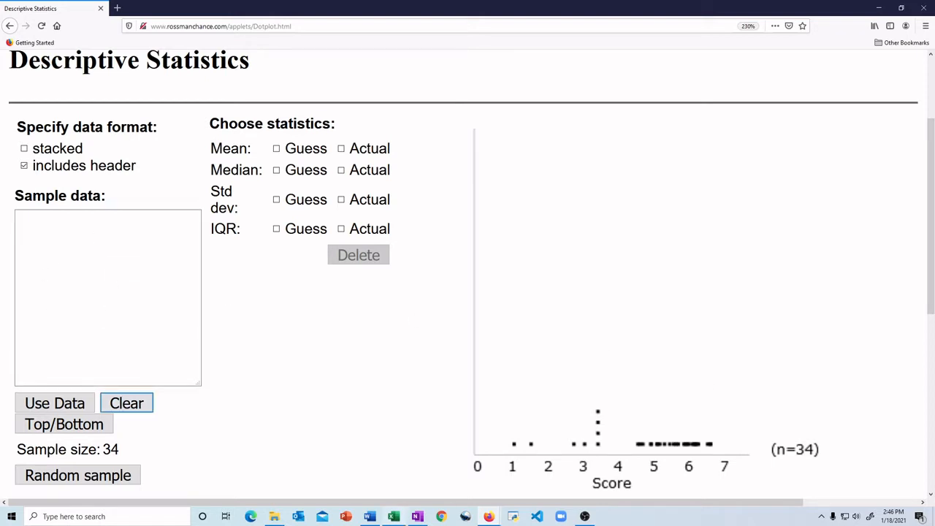
pyautogui.moveTo(393, 517)
pyautogui.click(396, 474)
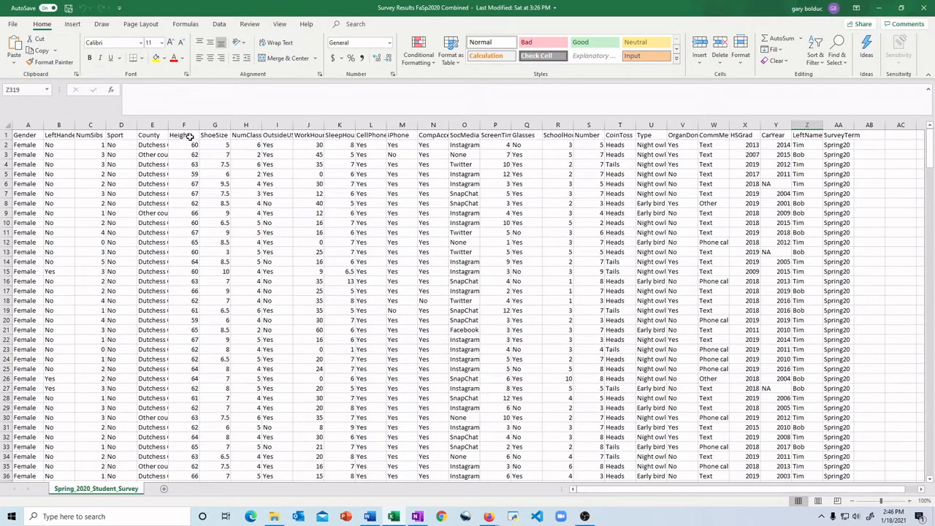
# Copy the Height column from its header in F1 down to row 314.
pyautogui.moveTo(185, 137); pyautogui.dragTo(180, 469)
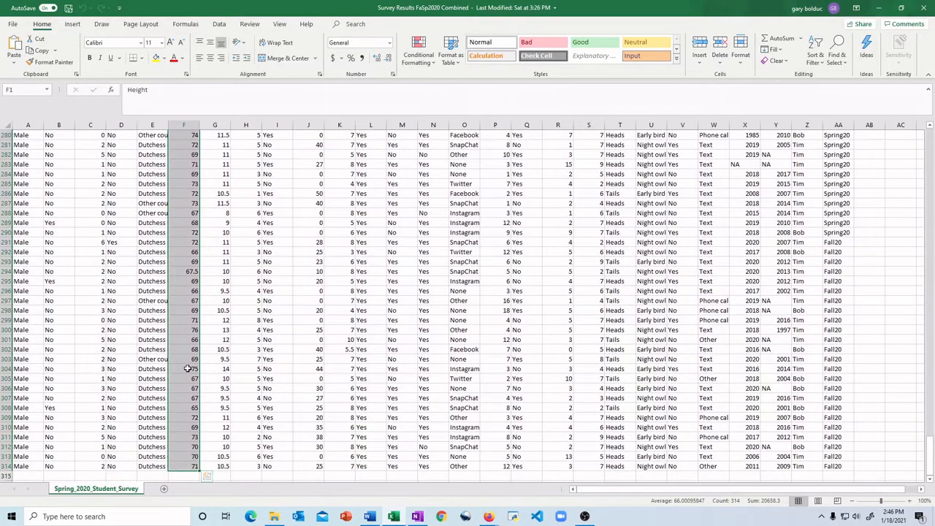
pyautogui.rightClick(188, 369)
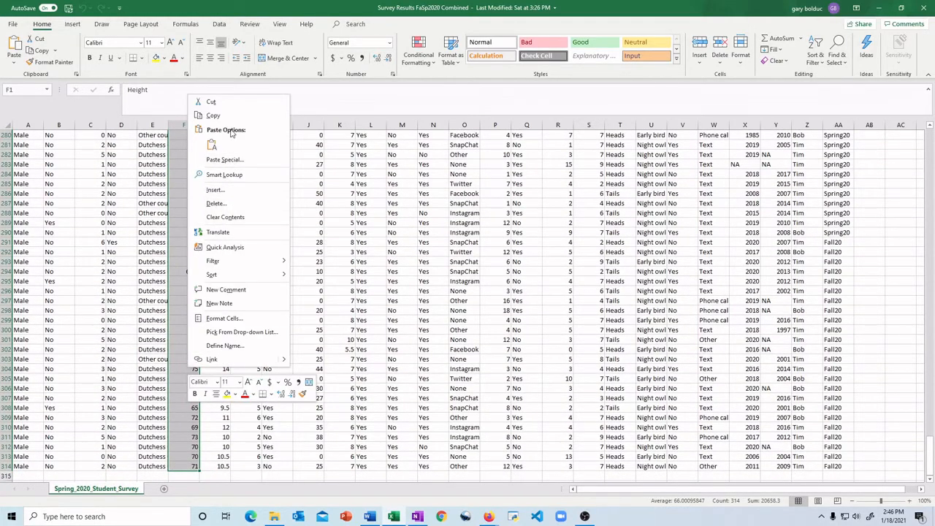
pyautogui.click(213, 115)
pyautogui.scroll(20, 219, 354)
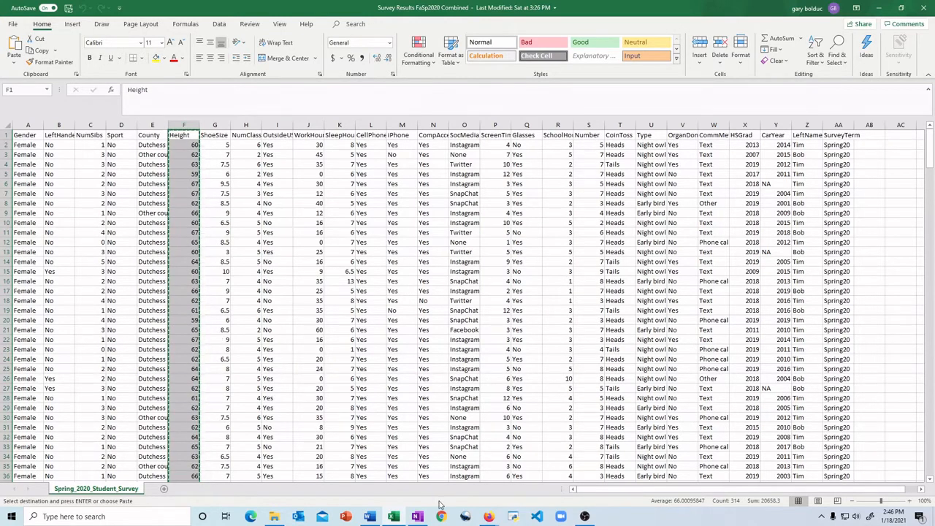
# Return to the Descriptive Statistics applet in Firefox, paste the copied heights as sample data and plot them.
pyautogui.moveTo(489, 516)
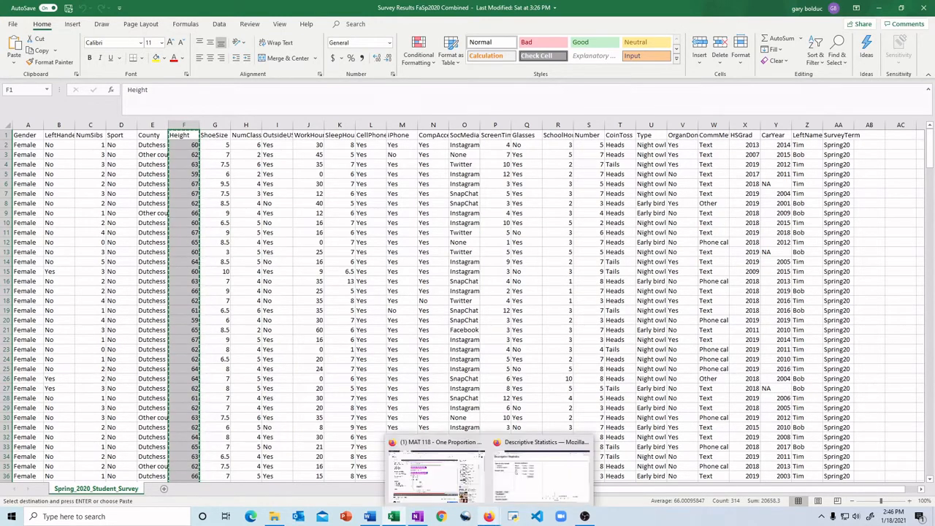
pyautogui.click(518, 468)
pyautogui.click(102, 230)
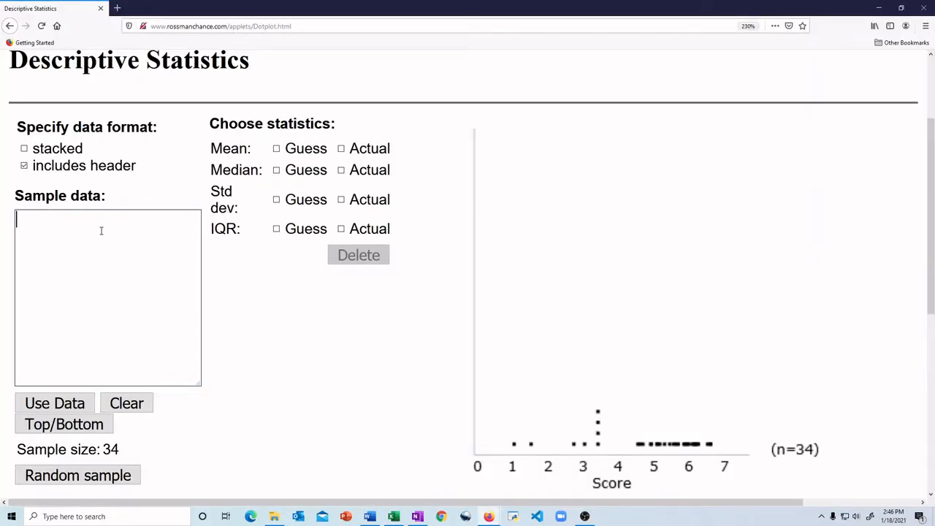
pyautogui.hotkey('ctrl', 'v')
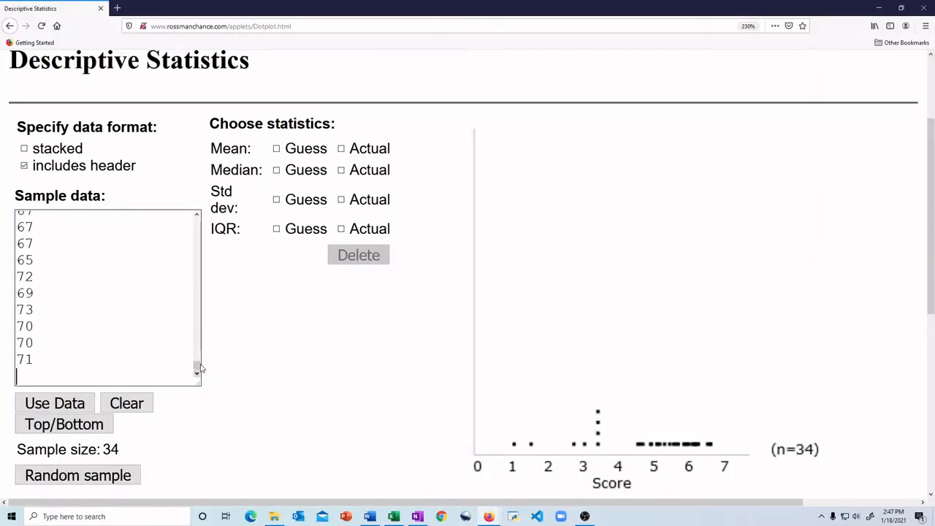
pyautogui.moveTo(197, 365); pyautogui.dragTo(199, 217)
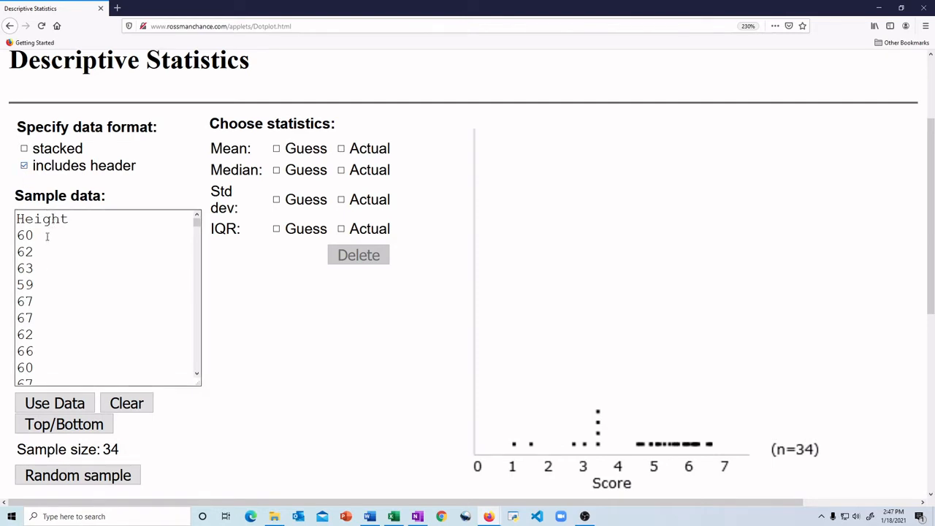
pyautogui.click(54, 403)
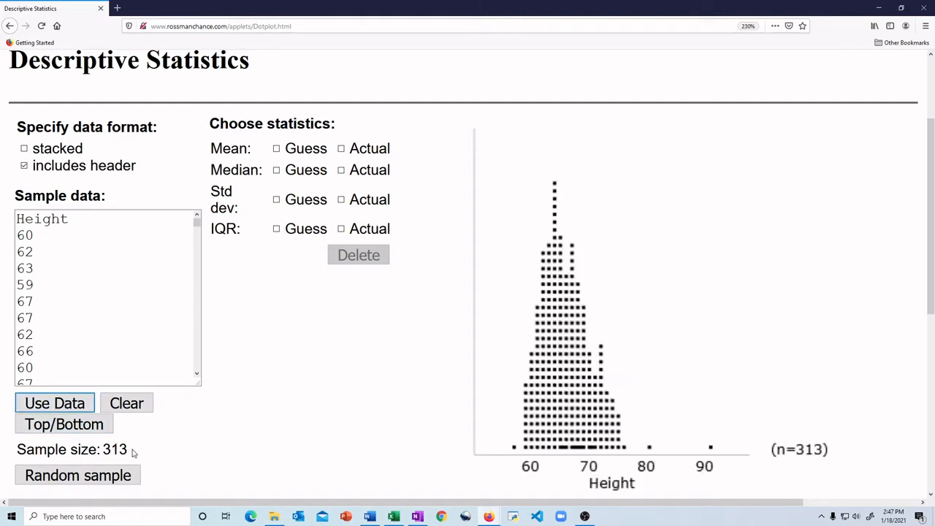
# Highlight the sample size and display the actual mean and actual standard deviation of the height data.
pyautogui.moveTo(133, 453); pyautogui.dragTo(16, 449)
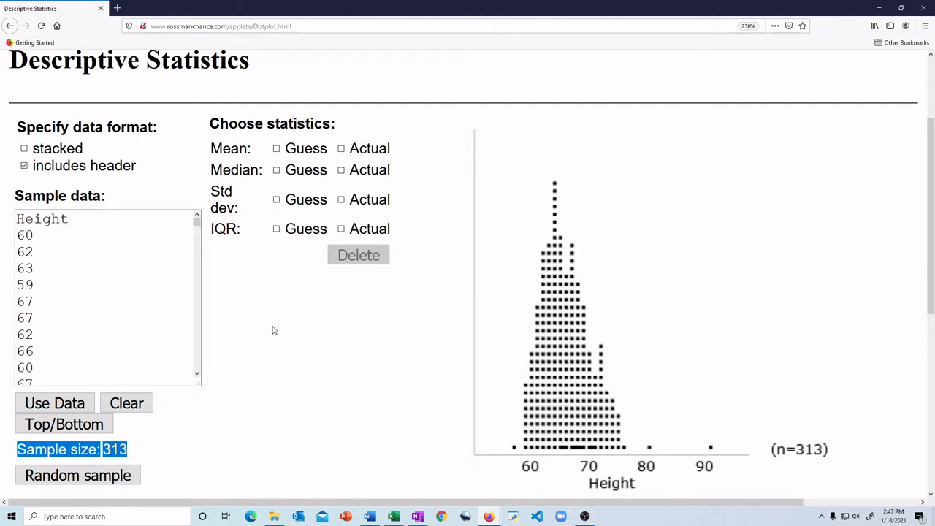
pyautogui.click(341, 148)
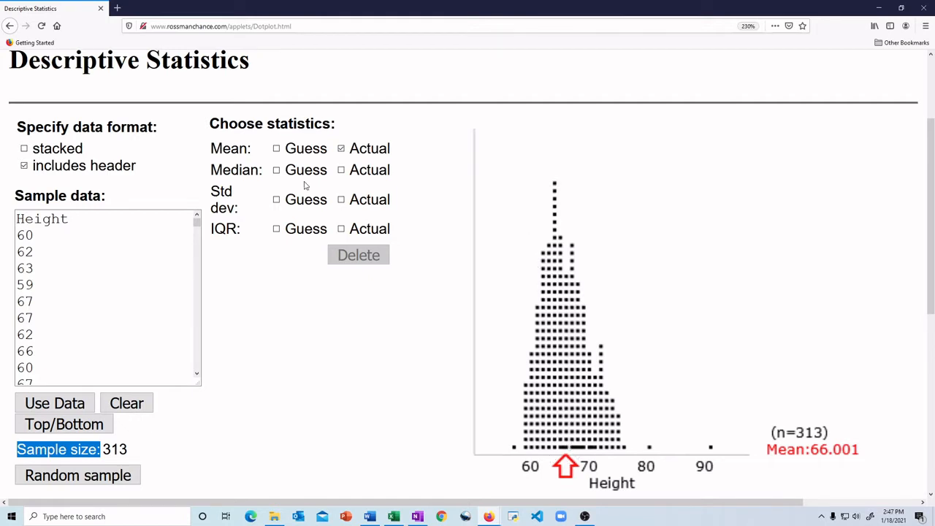
pyautogui.click(341, 200)
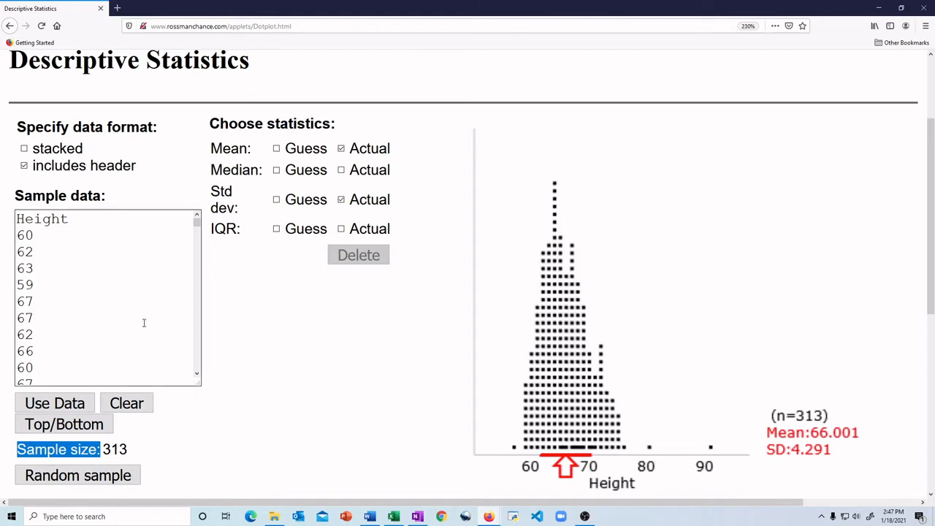
pyautogui.tripleClick(130, 454)
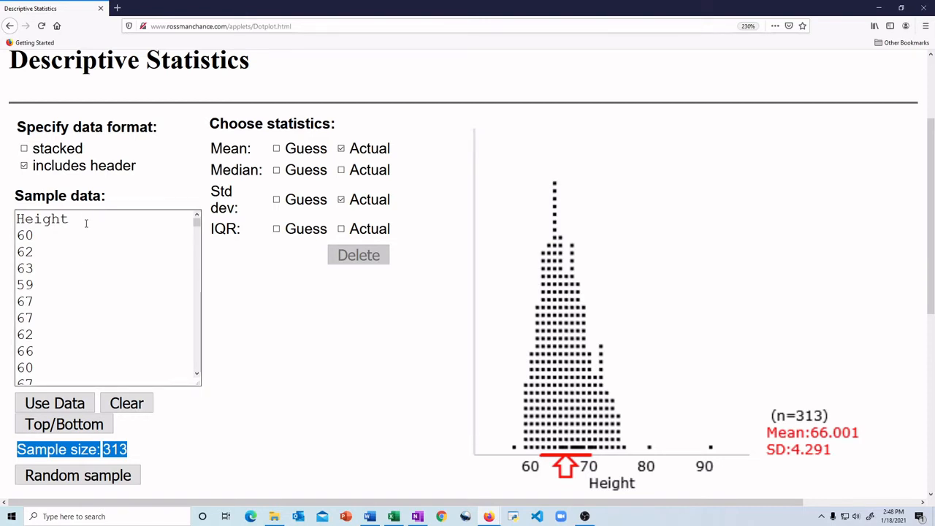
# Delete the Height header line from the sample data and replot the values.
pyautogui.moveTo(86, 222); pyautogui.dragTo(16, 221)
pyautogui.press('BackSpace')
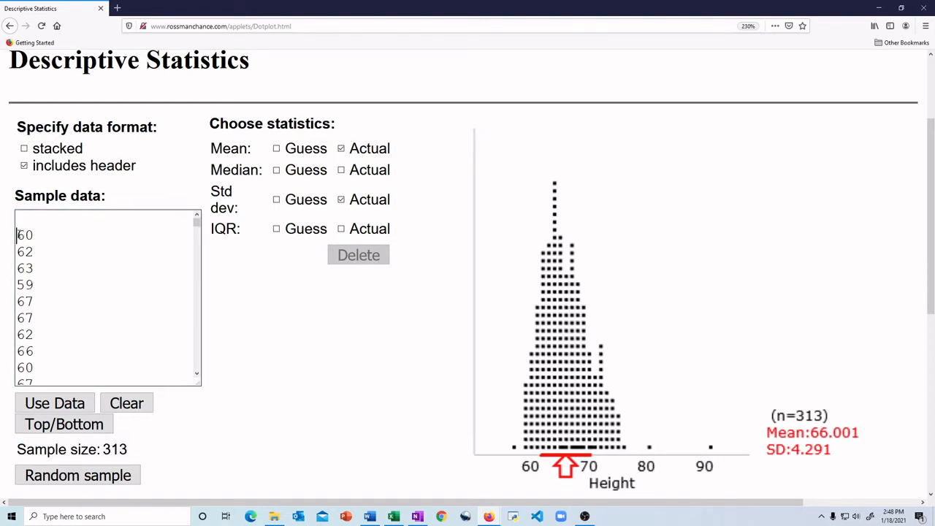
pyautogui.press('Delete')
pyautogui.click(73, 411)
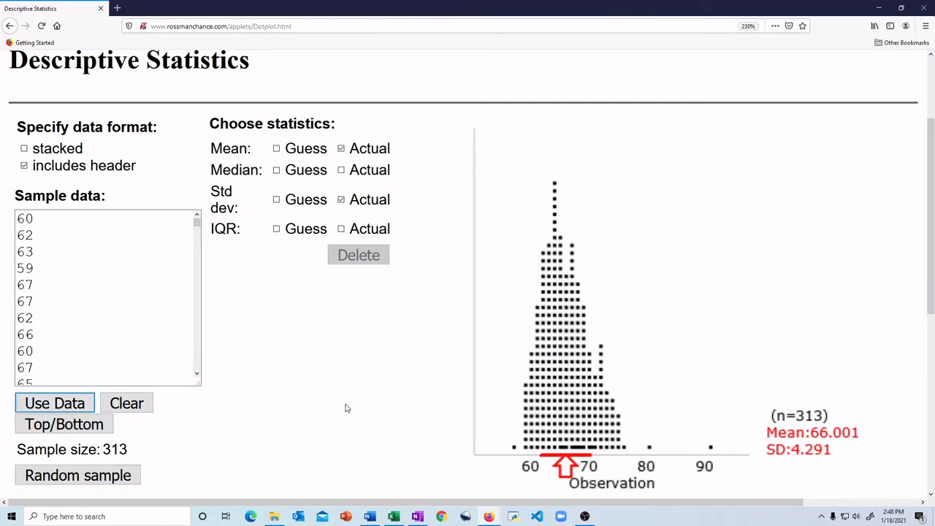
# Turn off the includes header option and replace all the sample data with the copied Height column.
pyautogui.click(25, 167)
pyautogui.click(26, 167)
pyautogui.click(26, 167)
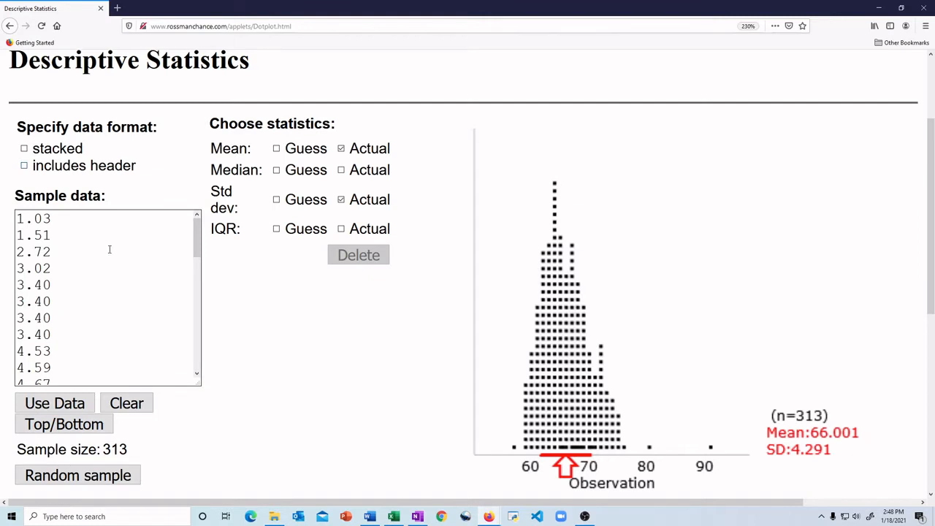
pyautogui.scroll(-10, 93, 319)
pyautogui.hotkey('ctrl', 'a')
pyautogui.scroll(10, 73, 366)
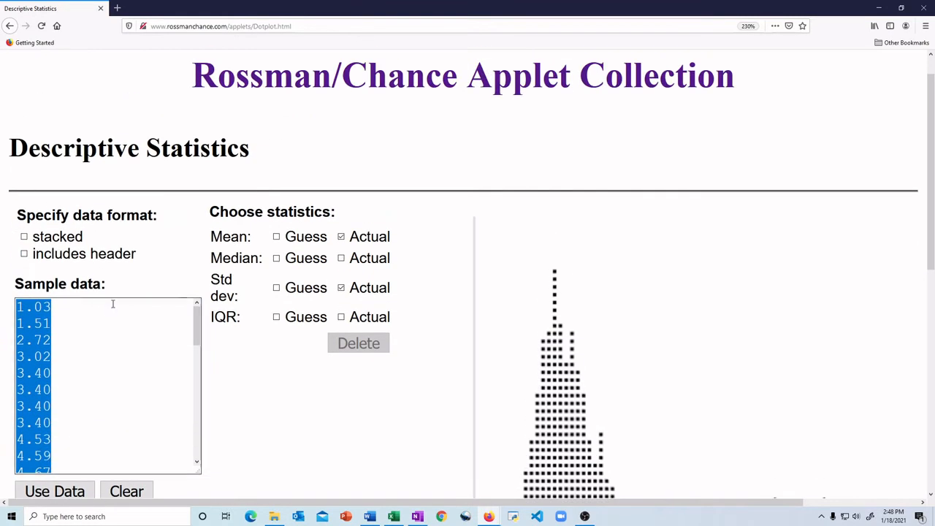
pyautogui.hotkey('ctrl', 'v')
pyautogui.scroll(-2, 73, 321)
pyautogui.scroll(5, 45, 312)
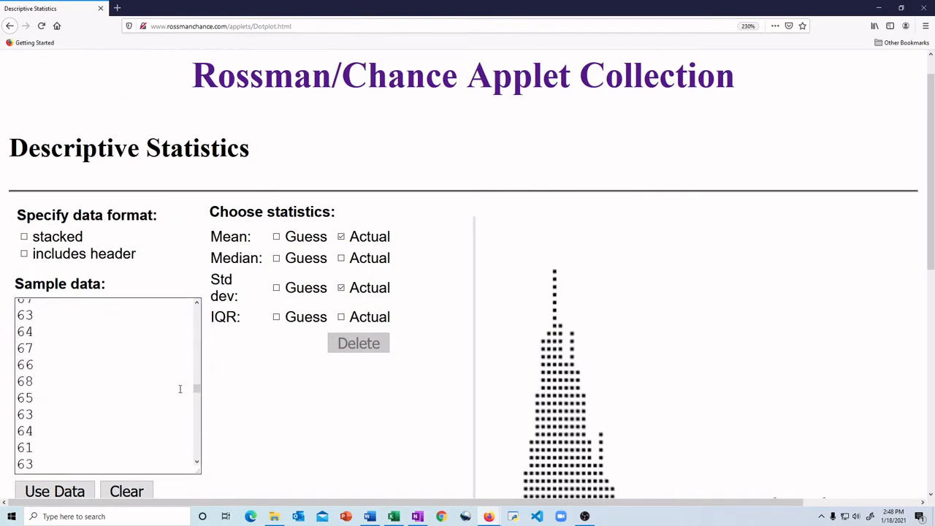
# Remove the Height header line from the start of the sample data and plot the values without a header.
pyautogui.moveTo(194, 388); pyautogui.dragTo(194, 303)
pyautogui.moveTo(35, 323); pyautogui.dragTo(14, 310)
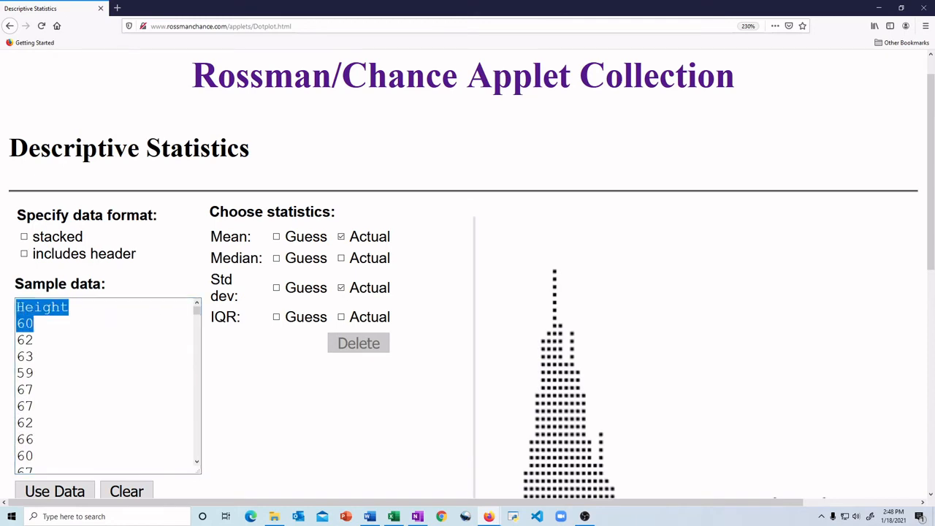
pyautogui.click(17, 325)
pyautogui.press('BackSpace')
pyautogui.press('BackSpace')
pyautogui.press('BackSpace')
pyautogui.press('BackSpace')
pyautogui.press('BackSpace')
pyautogui.press('BackSpace')
pyautogui.press('BackSpace')
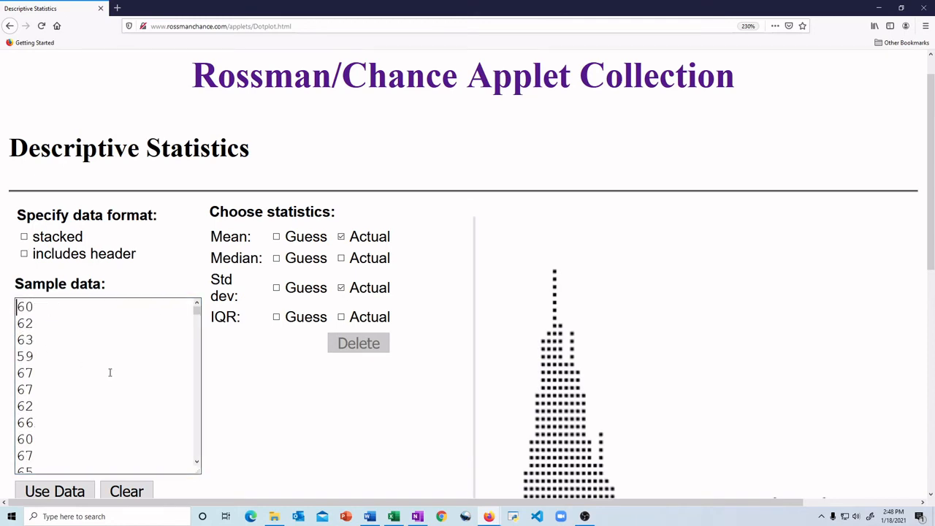
pyautogui.press('Tab')
pyautogui.scroll(-2, 131, 416)
pyautogui.press('Return')
pyautogui.scroll(-3, 229, 420)
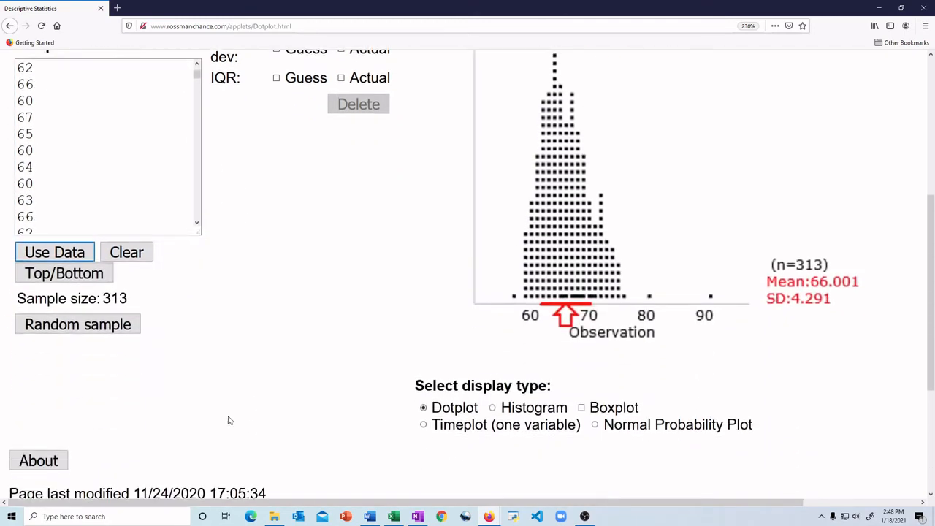
pyautogui.scroll(2, 223, 415)
pyautogui.scroll(2, 144, 321)
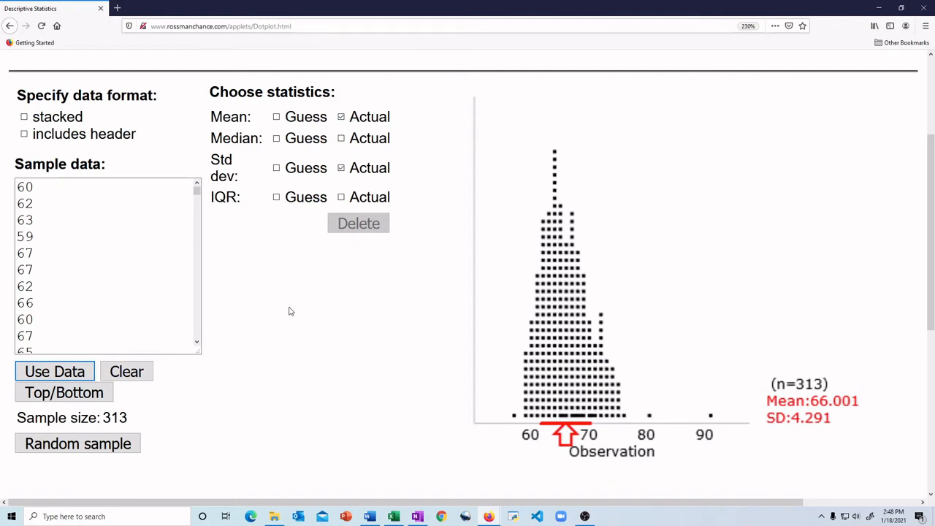
# Insert the value 54 on its own line after the first value, 60, in the sample data.
pyautogui.click(197, 187)
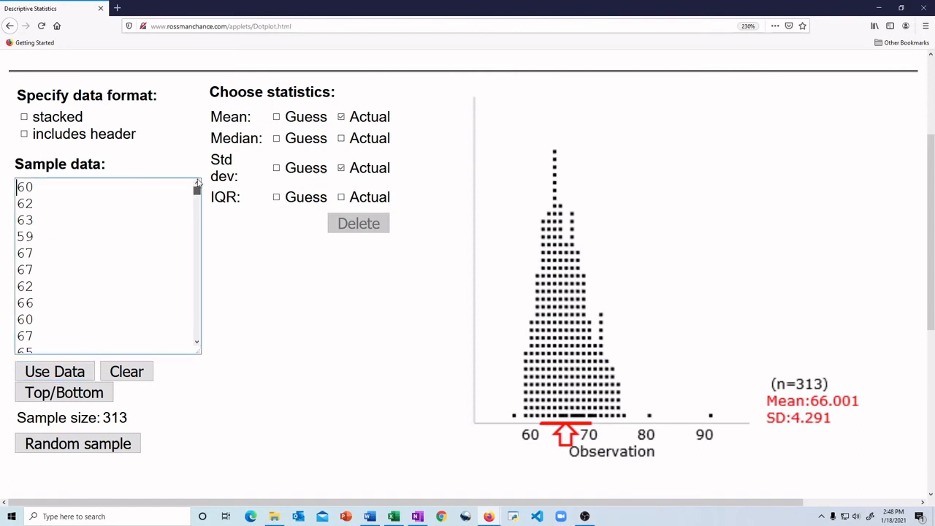
pyautogui.click(35, 187)
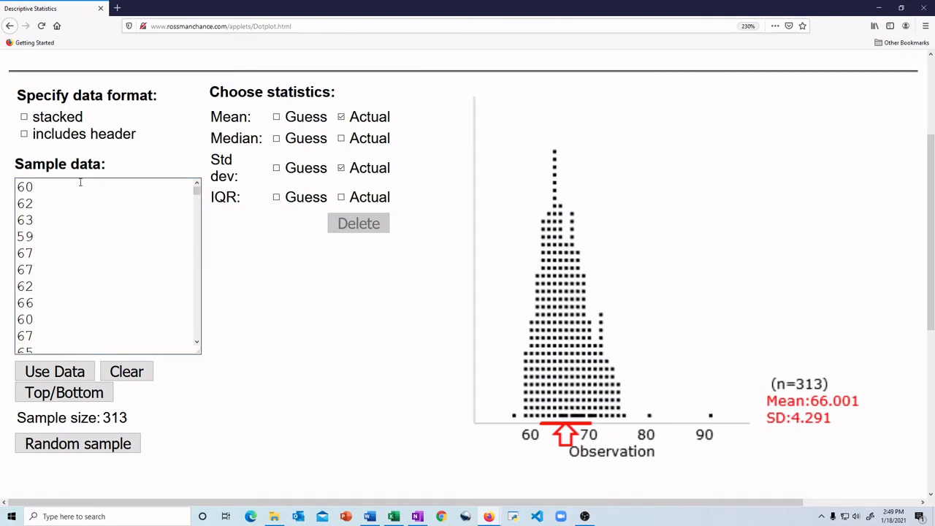
pyautogui.press('Return')
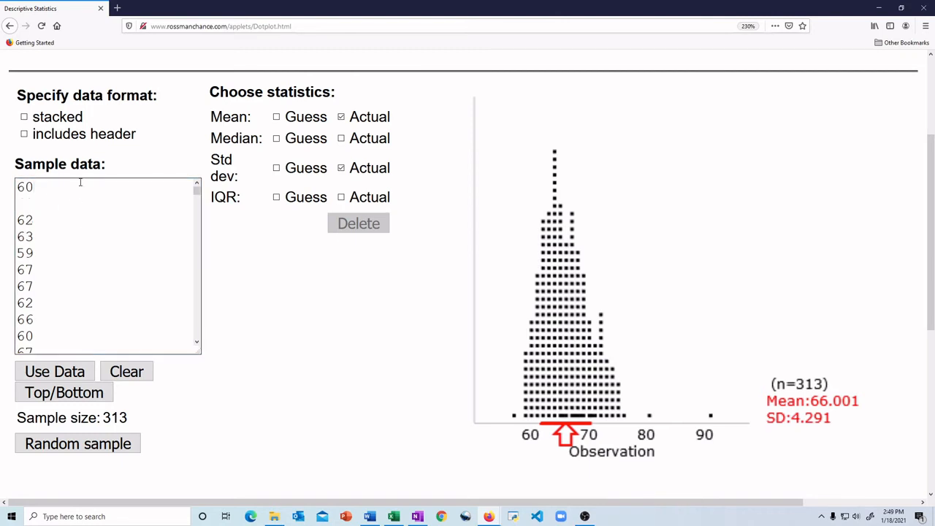
pyautogui.write('54')
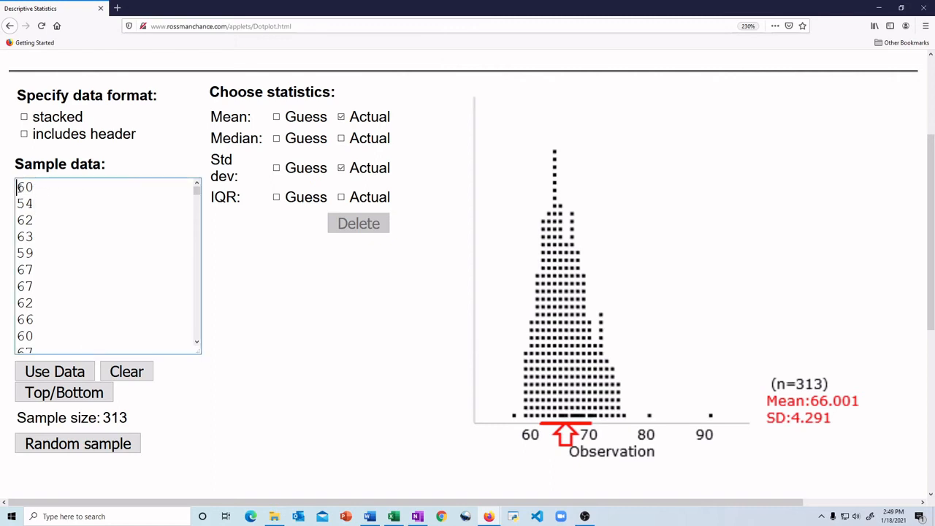
pyautogui.moveTo(19, 188); pyautogui.dragTo(34, 187)
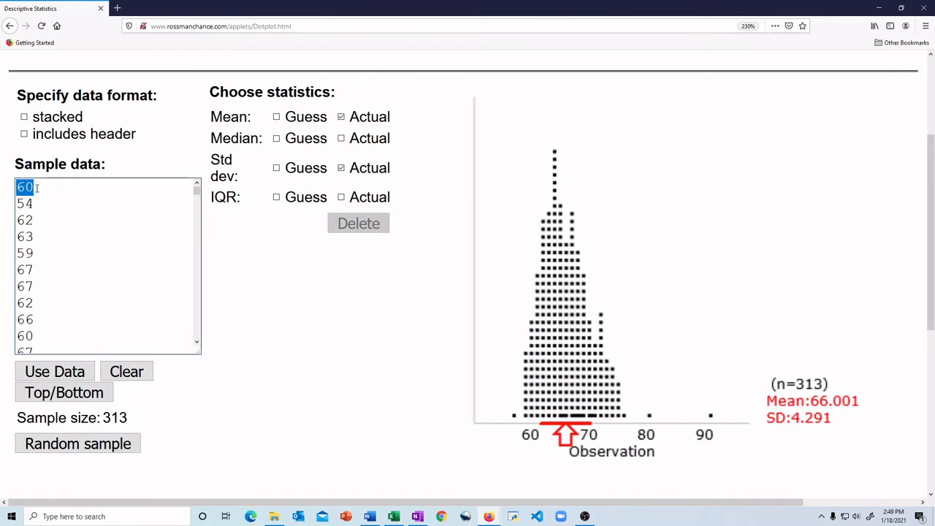
pyautogui.click(42, 204)
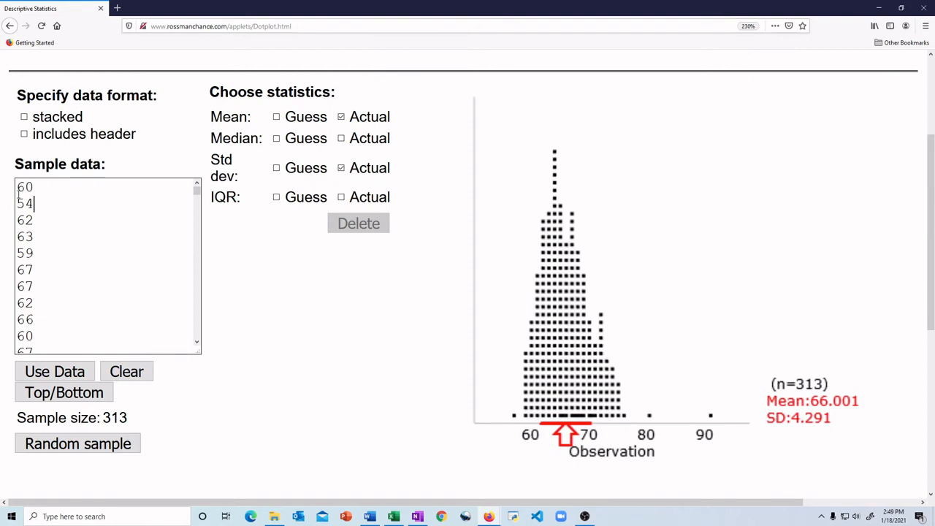
# Add a new first line reading "Height Female" above the values in the sample data.
pyautogui.press('Return')
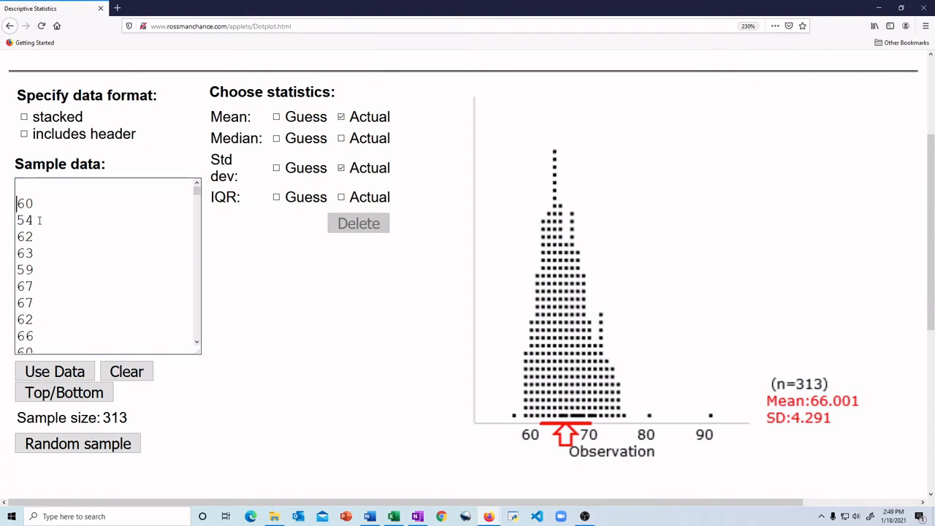
pyautogui.press('Up')
pyautogui.write('Height')
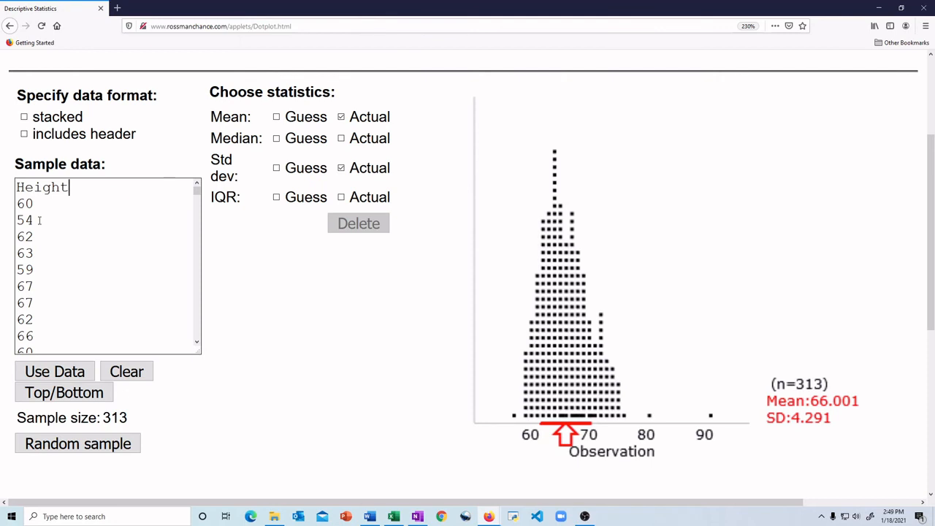
pyautogui.write('Female')
# Try to use the data, decline marking it as stacked, and shorten the header to the single word HeightFemale.
pyautogui.click(82, 378)
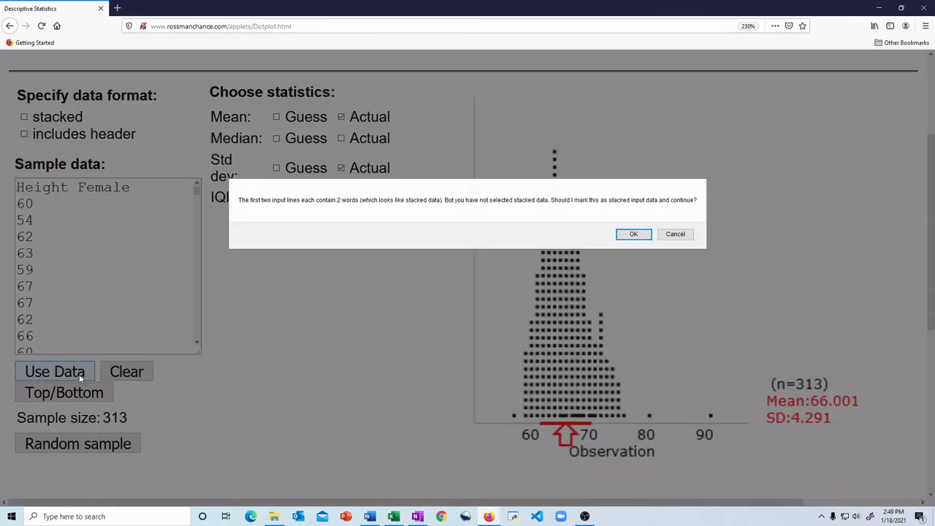
pyautogui.click(675, 234)
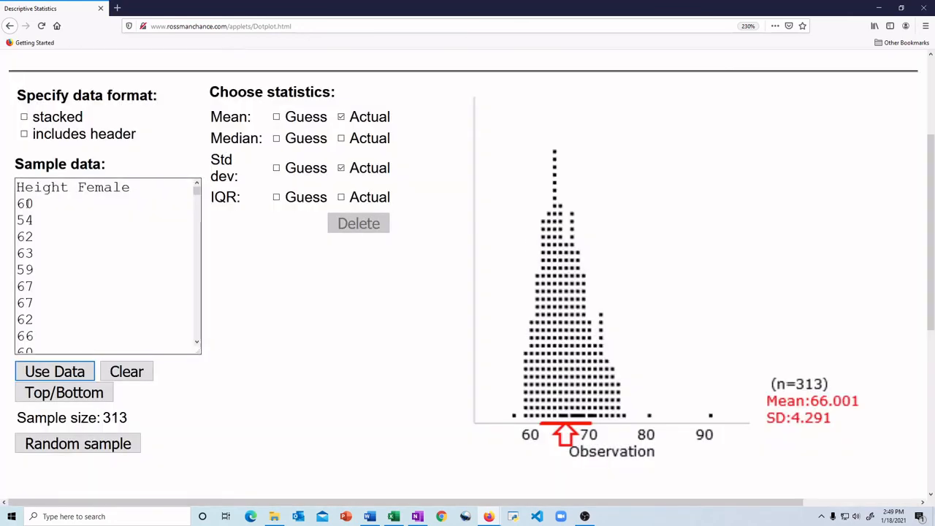
pyautogui.click(80, 188)
pyautogui.press('BackSpace')
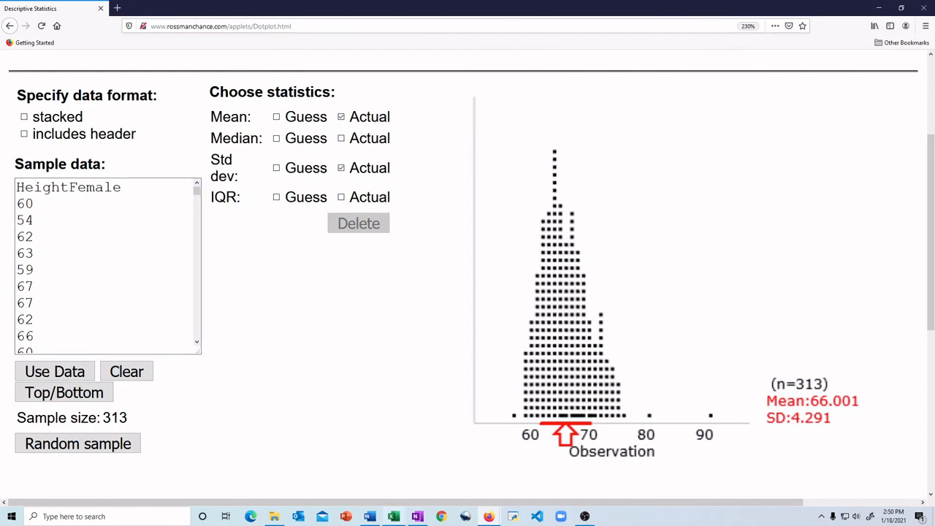
# Examine the LeftHanded header in the Excel survey workbook as a variable name example, and return to the applet.
pyautogui.click(393, 516)
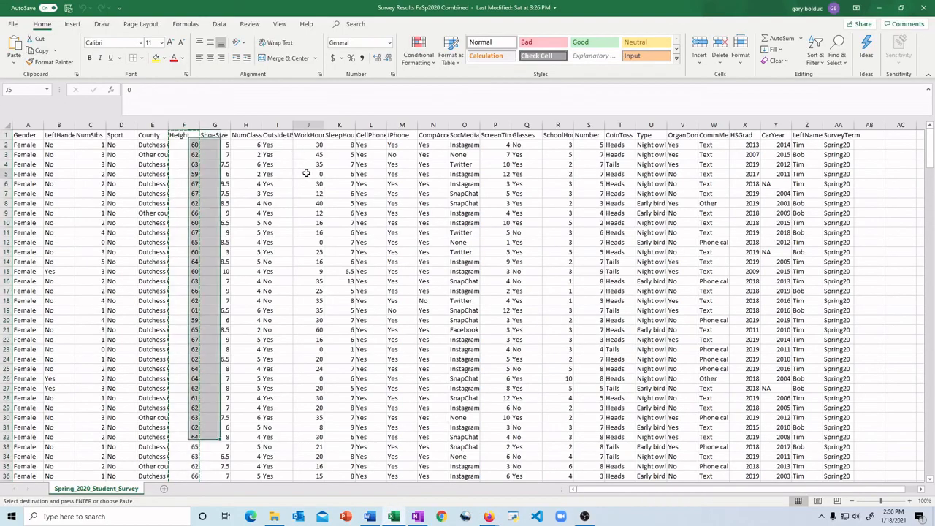
pyautogui.click(54, 135)
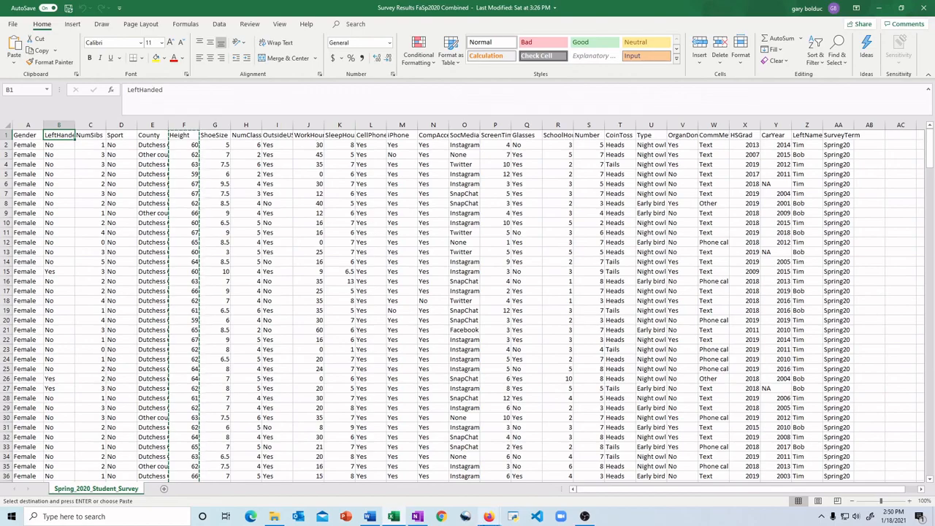
pyautogui.moveTo(492, 515)
pyautogui.click(523, 471)
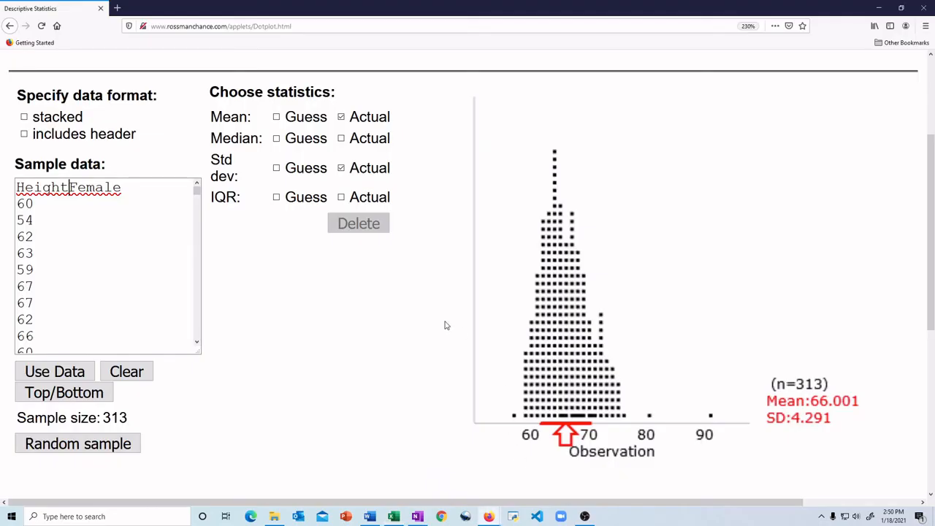